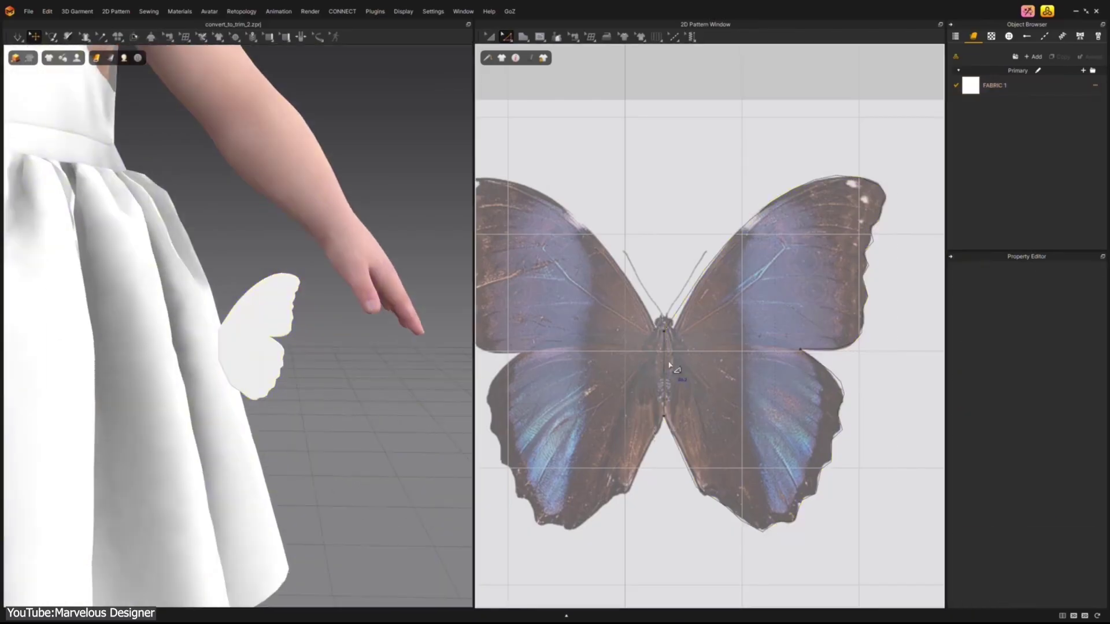
# Step: Bring up the context menu for the butterfly wing pattern placed near the avatar's hand
pyautogui.rightClick(671, 365)
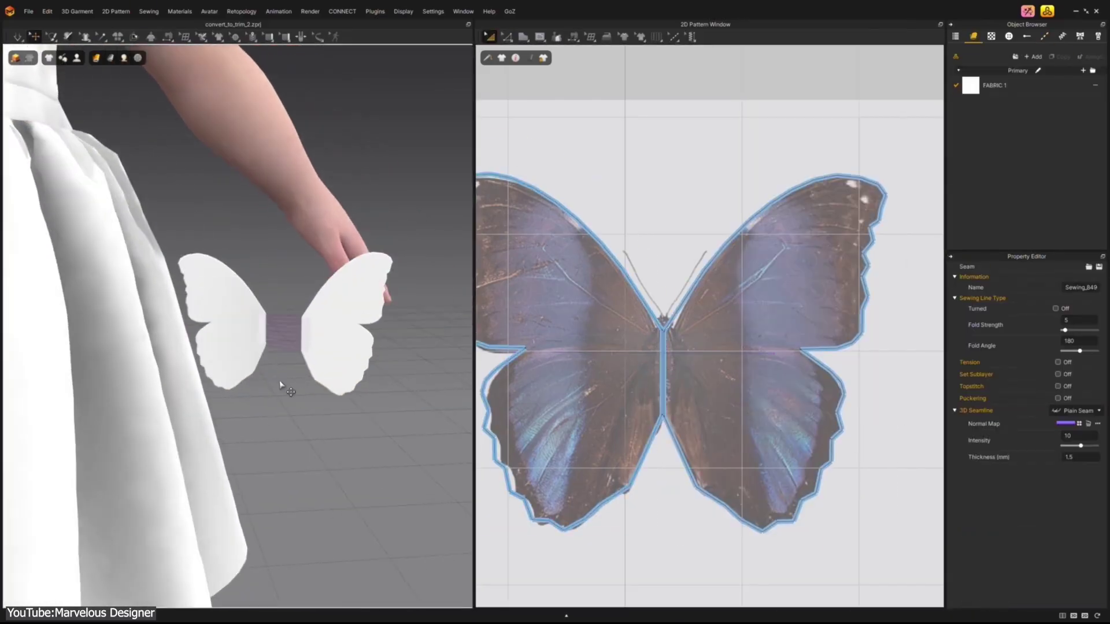
# Step: Mirror the wing with Half Symmetric Pattern (with Sewing), then convert the full butterfly to a trim
pyautogui.click(283, 377)
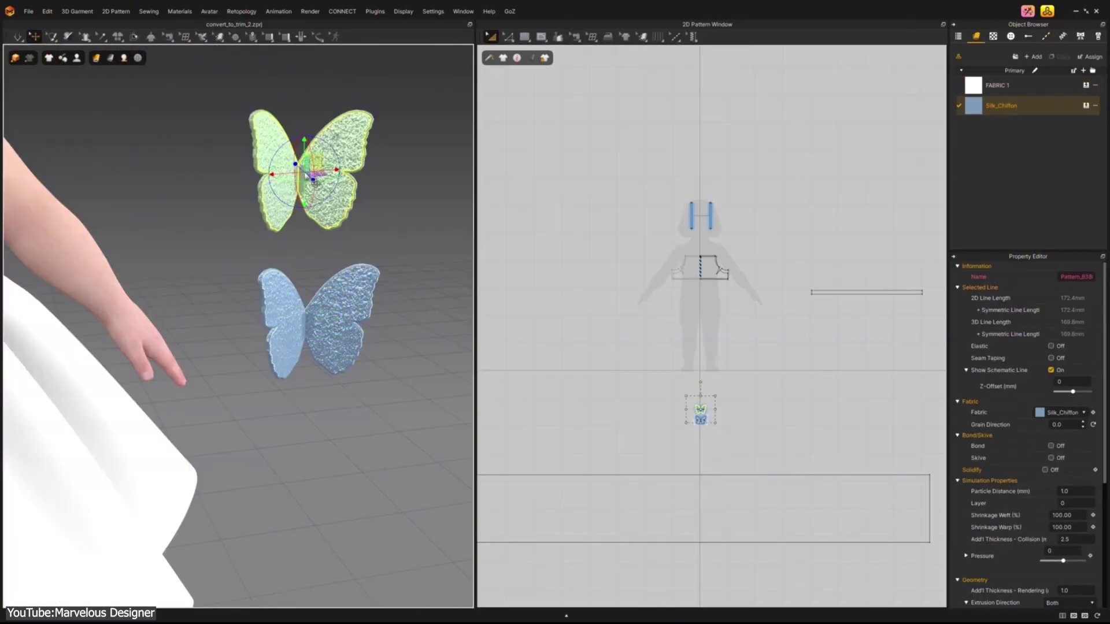
pyautogui.rightClick(295, 161)
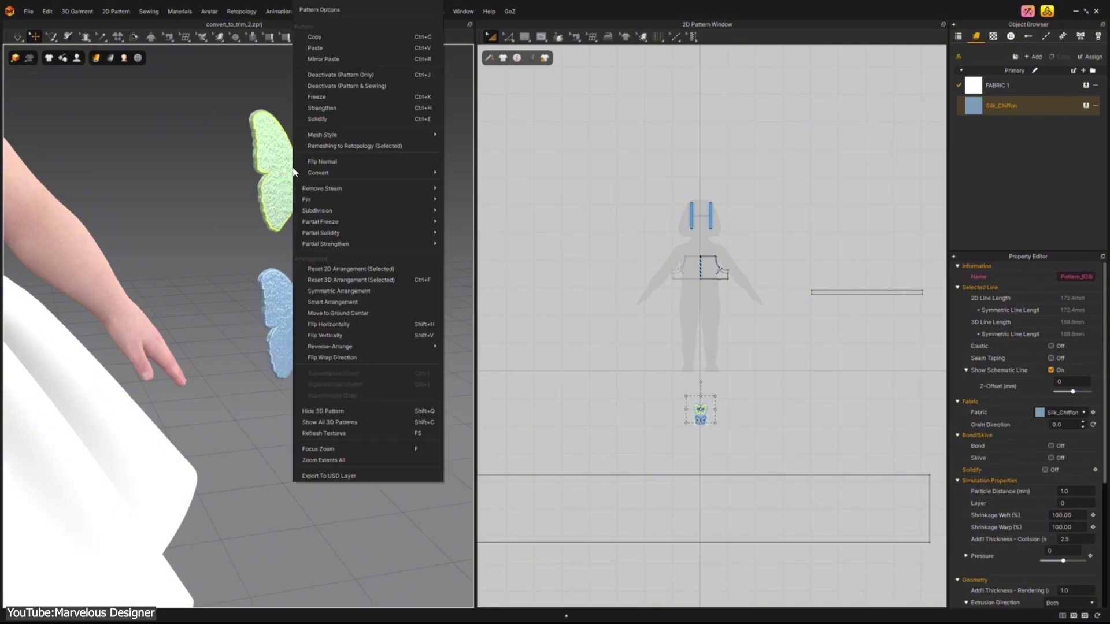
pyautogui.moveTo(411, 237)
pyautogui.click(510, 237)
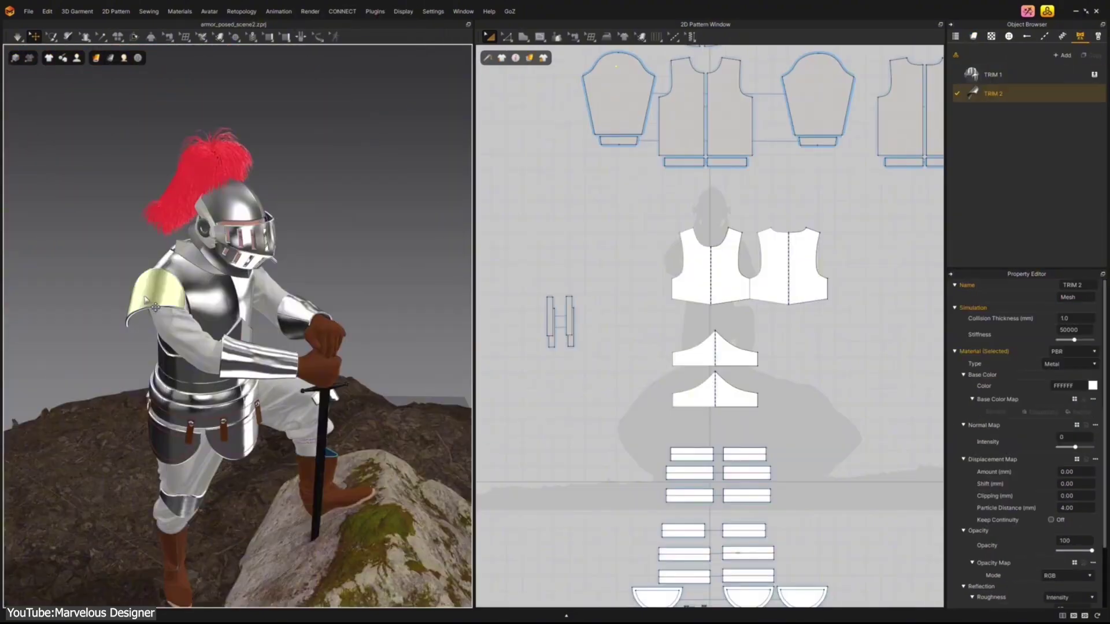
# Step: Show TRIM 2's properties and simulate the knight's armour
pyautogui.click(1034, 93)
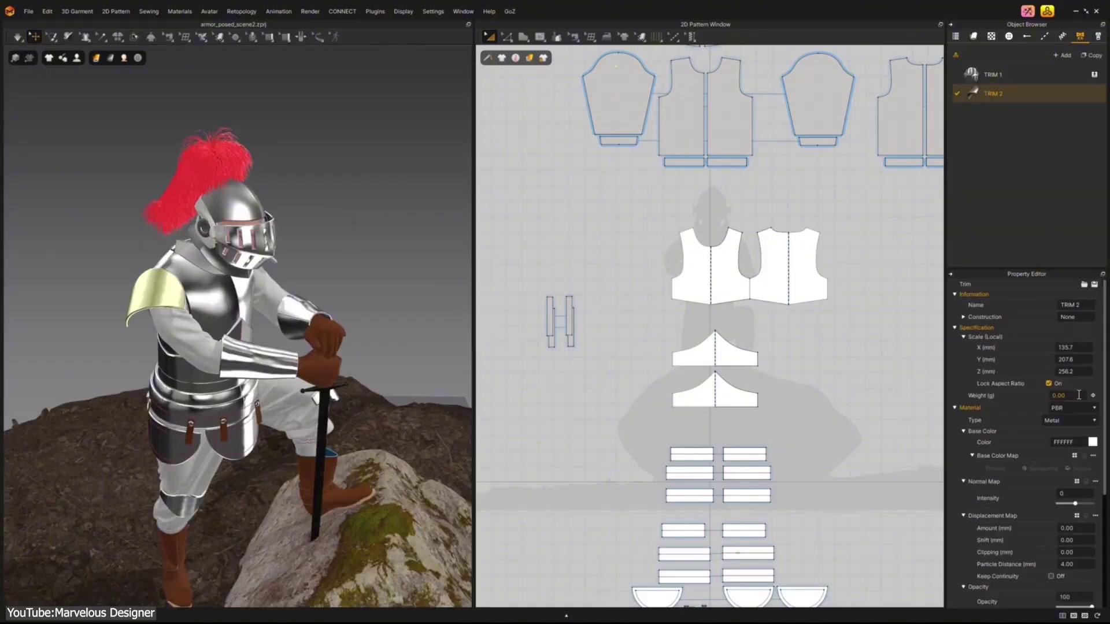
pyautogui.click(335, 196)
pyautogui.scroll(3, 173, 208)
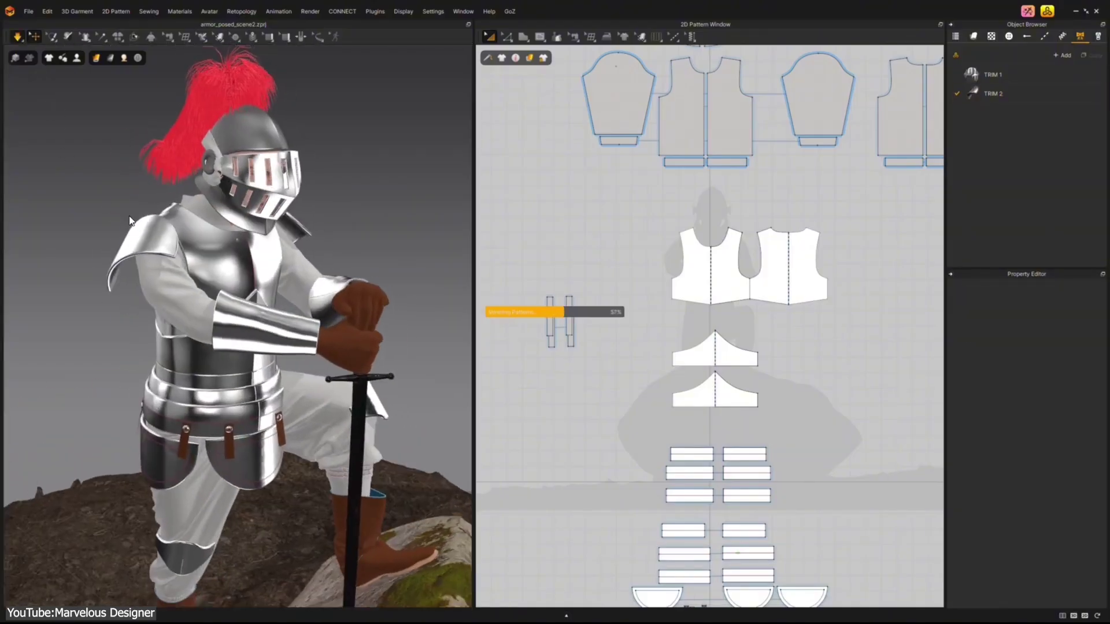
# Step: Convert the metal shoulder pad pattern into a trim with Convert > to Trim
pyautogui.rightClick(73, 347)
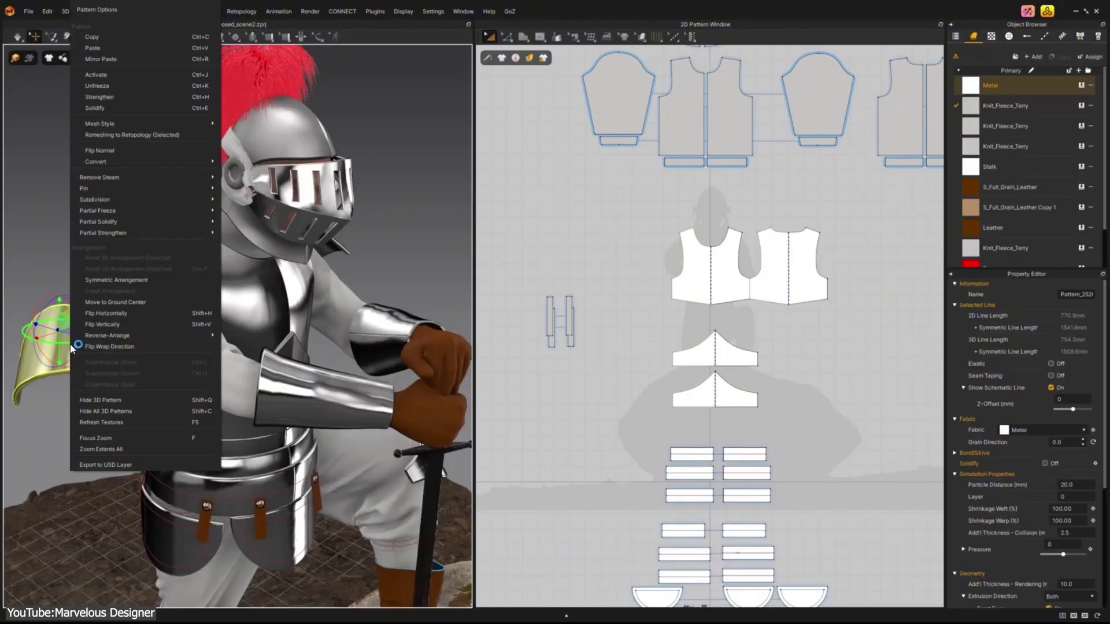
pyautogui.moveTo(115, 161)
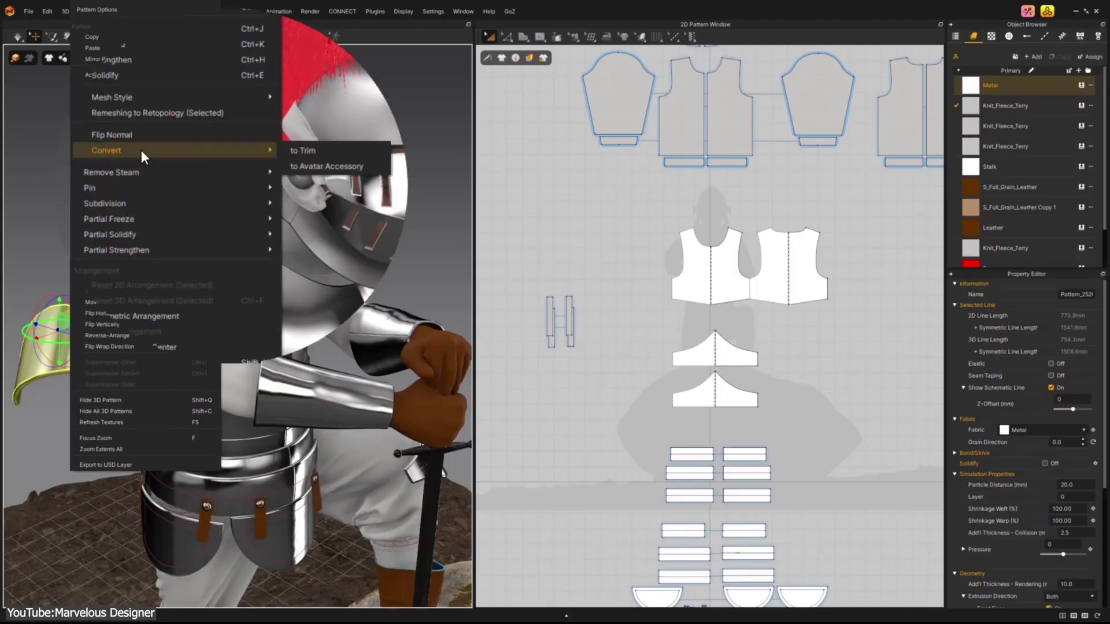
pyautogui.click(297, 150)
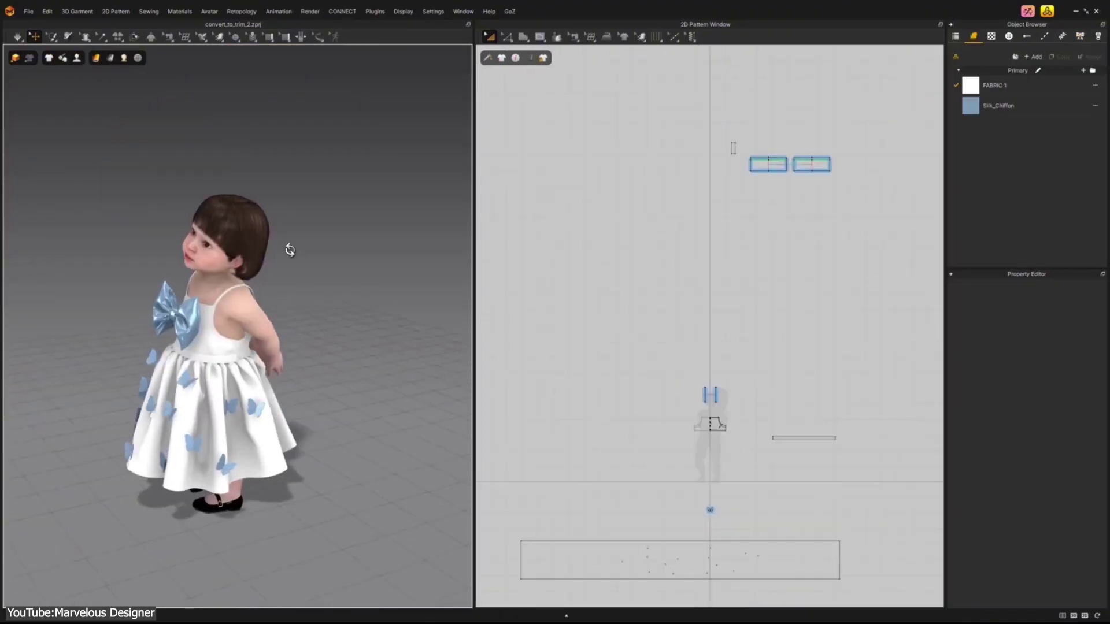
# Step: Orbit the view around the girl's butterfly- and bow-trimmed dress
pyautogui.moveTo(284, 247); pyautogui.dragTo(81, 237, button='right')
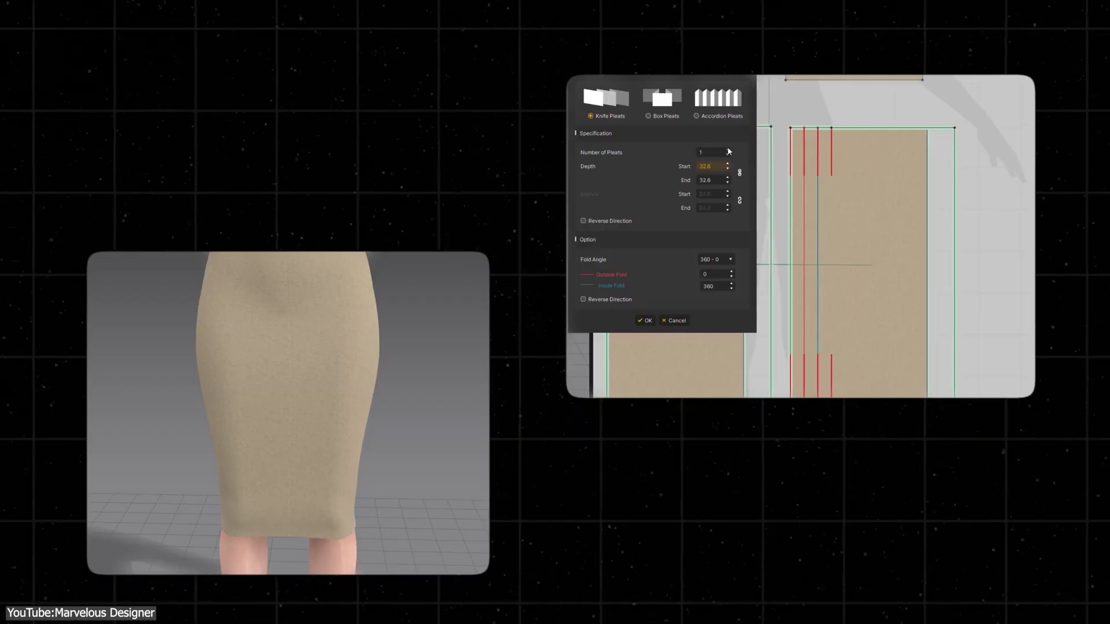
# Step: Raise the pleat count to 2 and lower Accordion Pleats depth to 15.0 start, 35.0 end
pyautogui.click(728, 149)
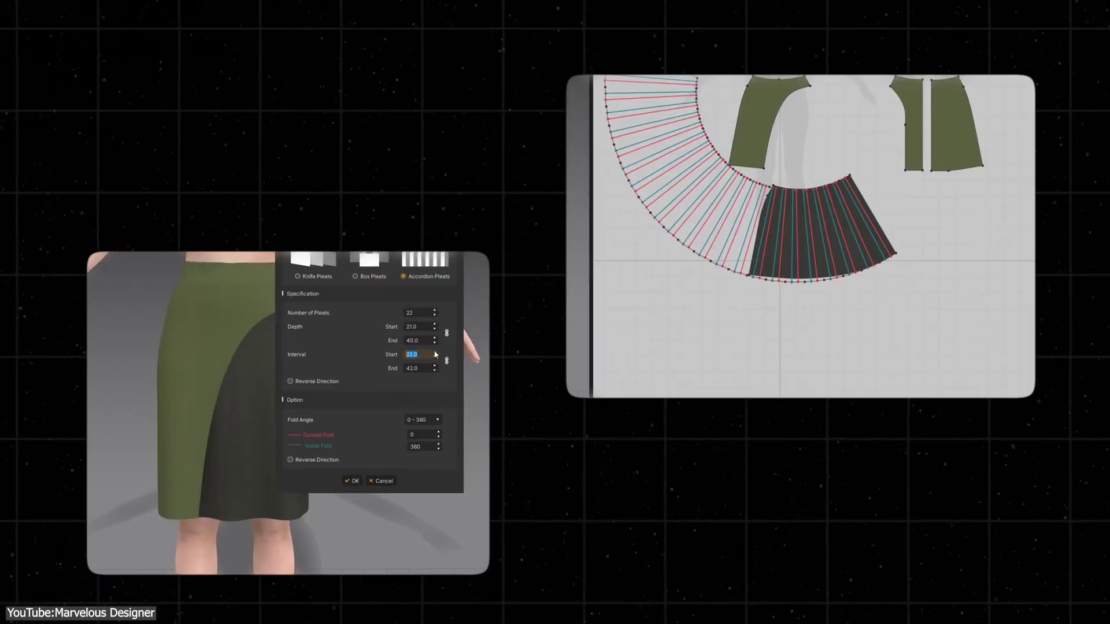
pyautogui.click(435, 329)
pyautogui.click(435, 329)
pyautogui.click(436, 329)
pyautogui.click(435, 329)
pyautogui.click(435, 329)
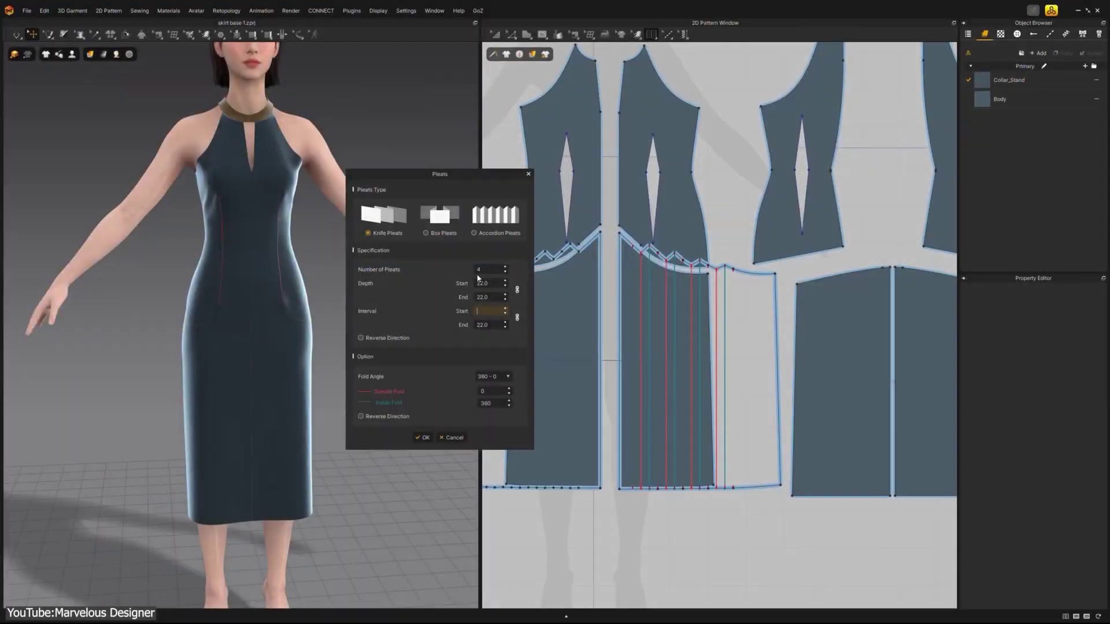
# Step: Apply four knife pleats with Interval Start 51 and depth 22.0, then inspect the pleated skirt
pyautogui.write('51')
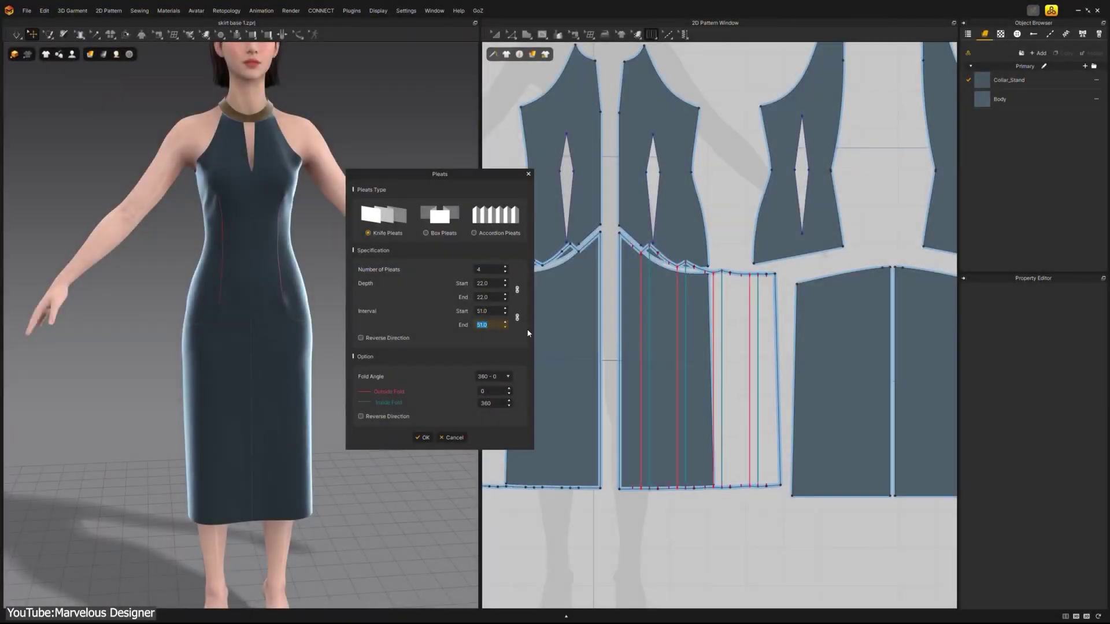
pyautogui.click(419, 437)
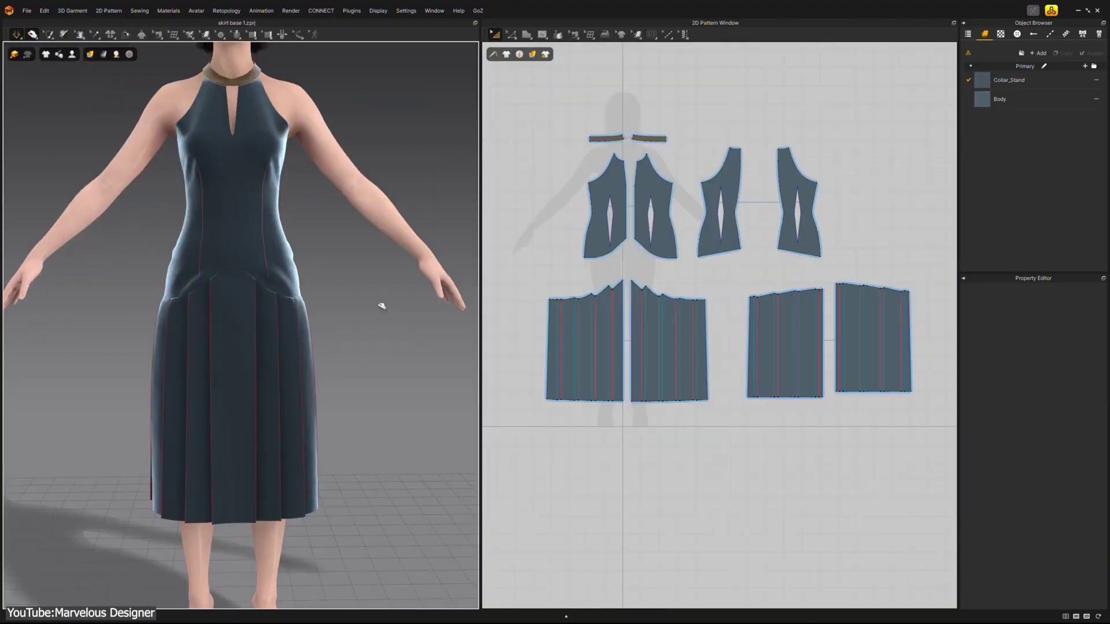
pyautogui.moveTo(354, 322); pyautogui.dragTo(743, 314, button='right')
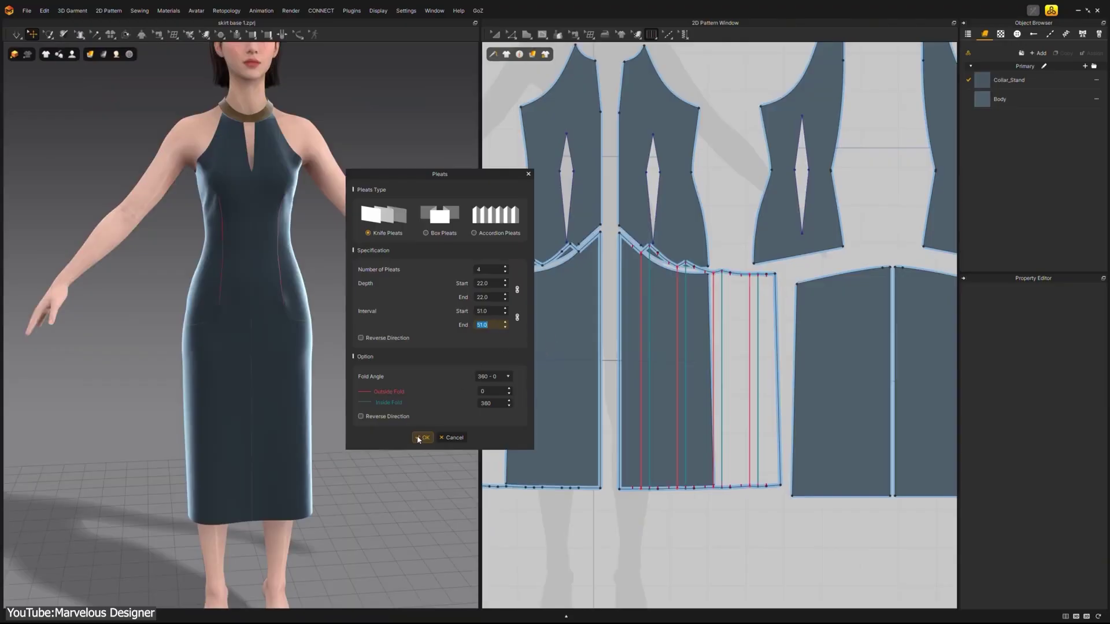
pyautogui.click(417, 435)
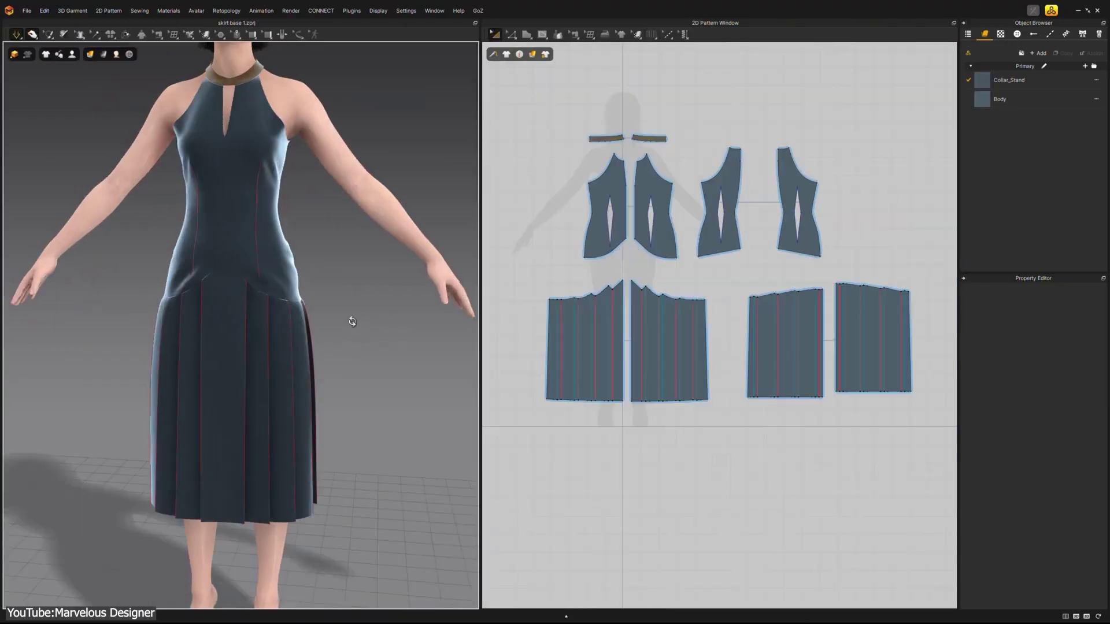
pyautogui.moveTo(349, 317); pyautogui.dragTo(659, 314, button='right')
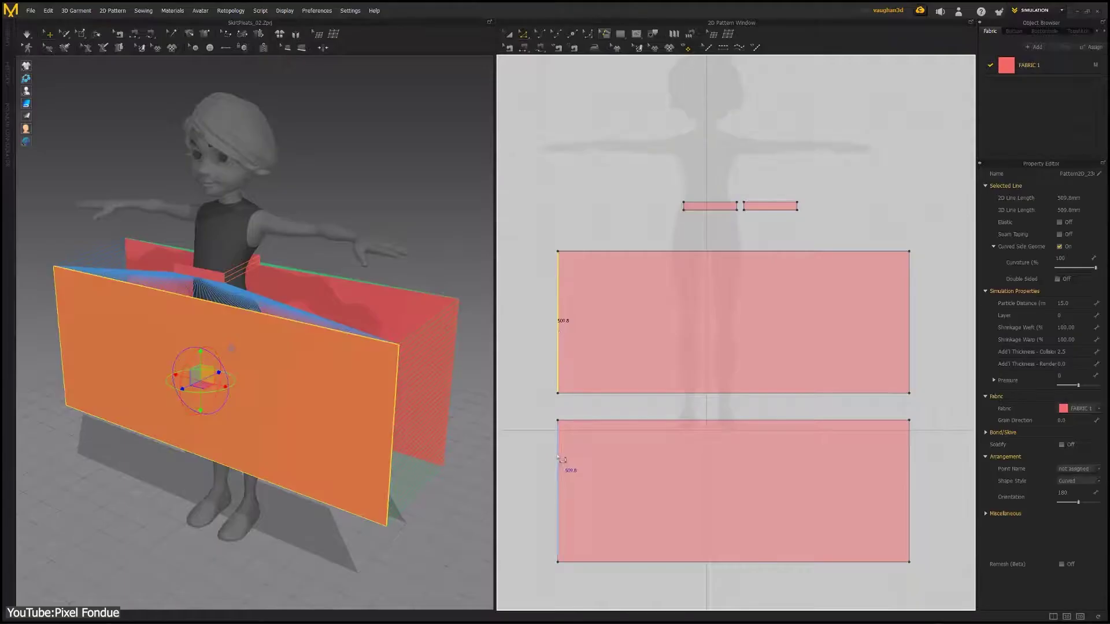
# Step: Offset both panels' selected edges into 20 internal lines spaced 60 mm apart
pyautogui.keyDown('shift'); pyautogui.click(558, 459); pyautogui.keyUp('shift')
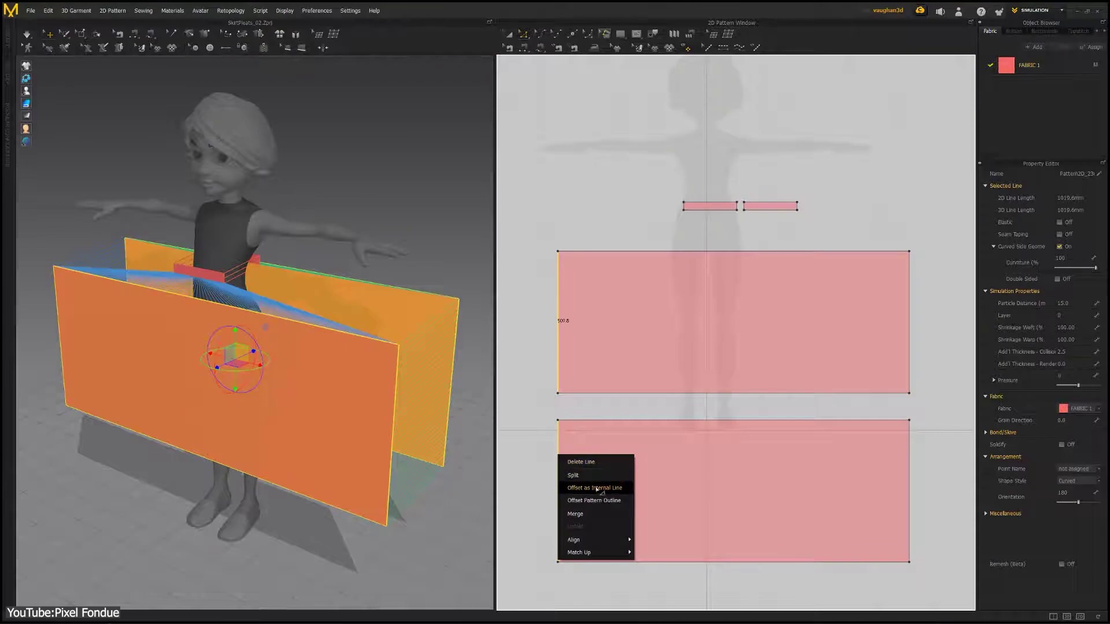
pyautogui.click(599, 489)
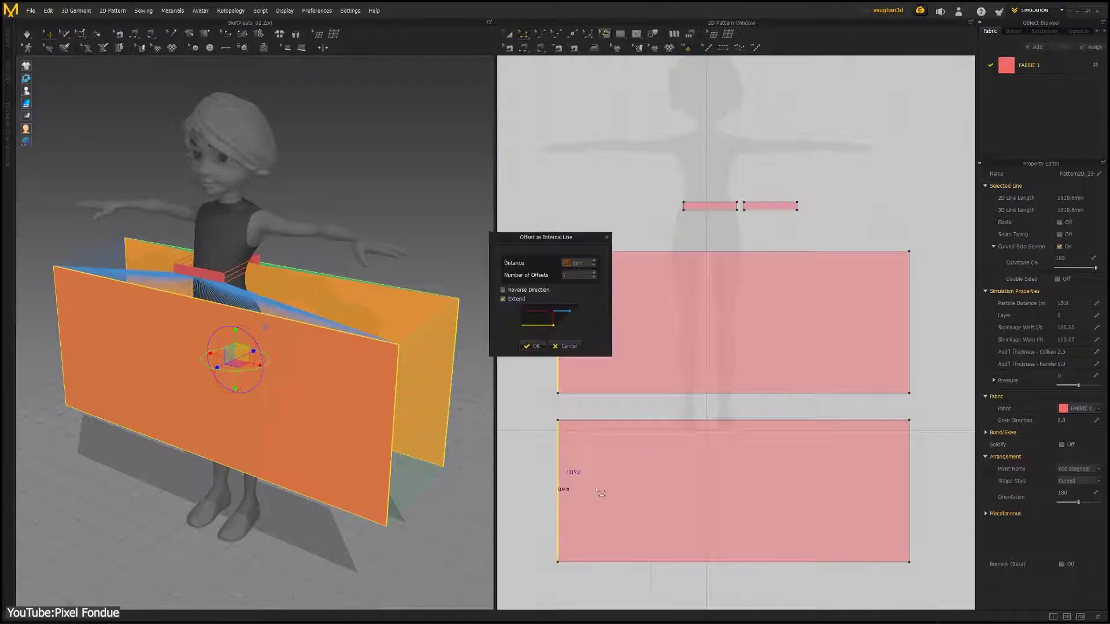
pyautogui.click(534, 345)
pyautogui.click(751, 133)
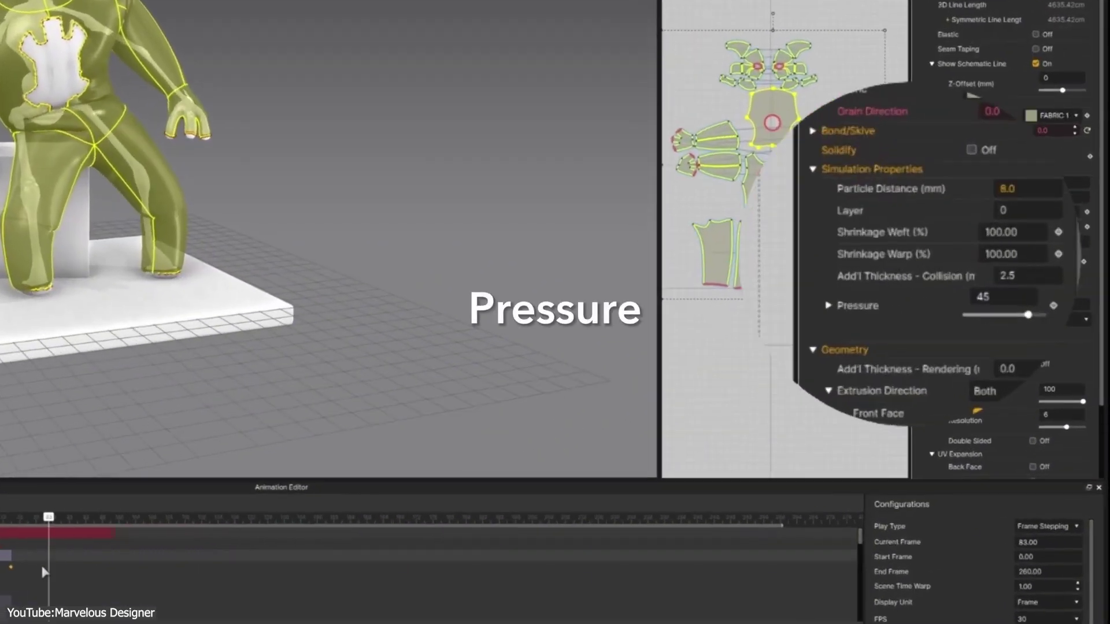
# Step: Keyframe weft and warp shrinkage at 50% on frame 80 and scrub through the animation
pyautogui.moveTo(45, 572)
pyautogui.mouseDown()
pyautogui.moveTo(32, 566)
pyautogui.moveTo(40, 577)
pyautogui.mouseUp()
pyautogui.moveTo(383, 568); pyautogui.dragTo(400, 568)
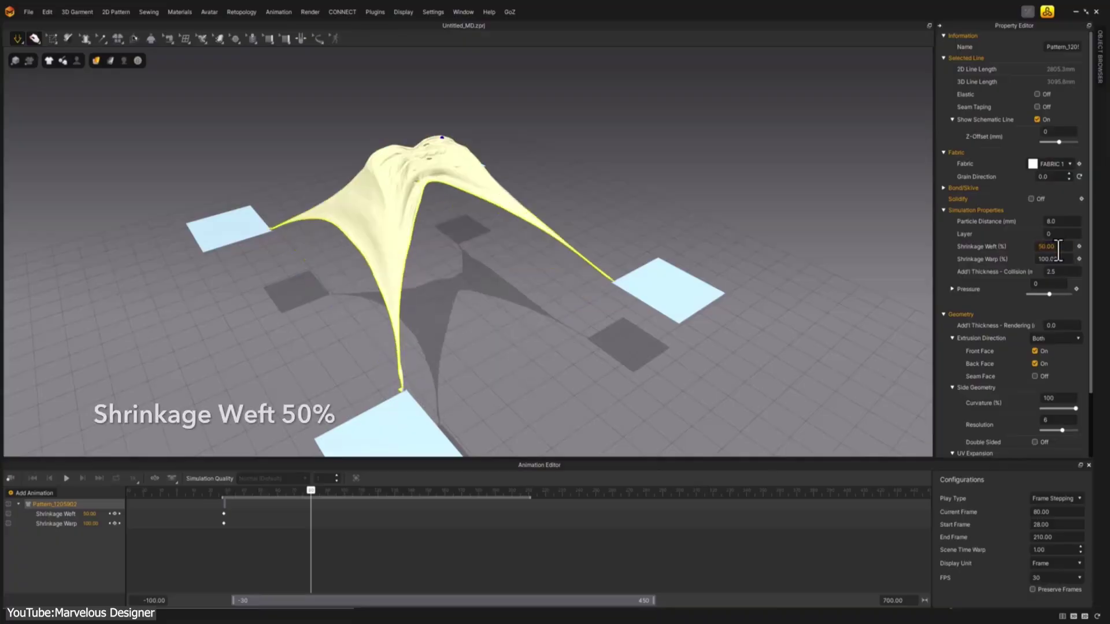
pyautogui.write('50')
pyautogui.press('Return')
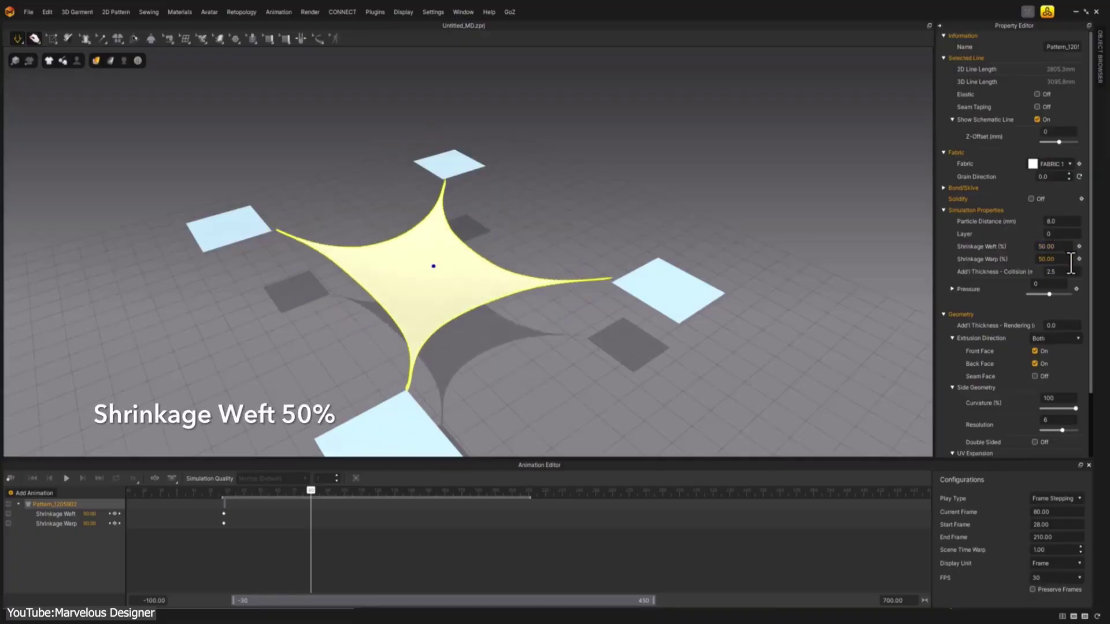
pyautogui.click(1079, 259)
pyautogui.click(1079, 247)
pyautogui.moveTo(373, 494); pyautogui.dragTo(399, 494)
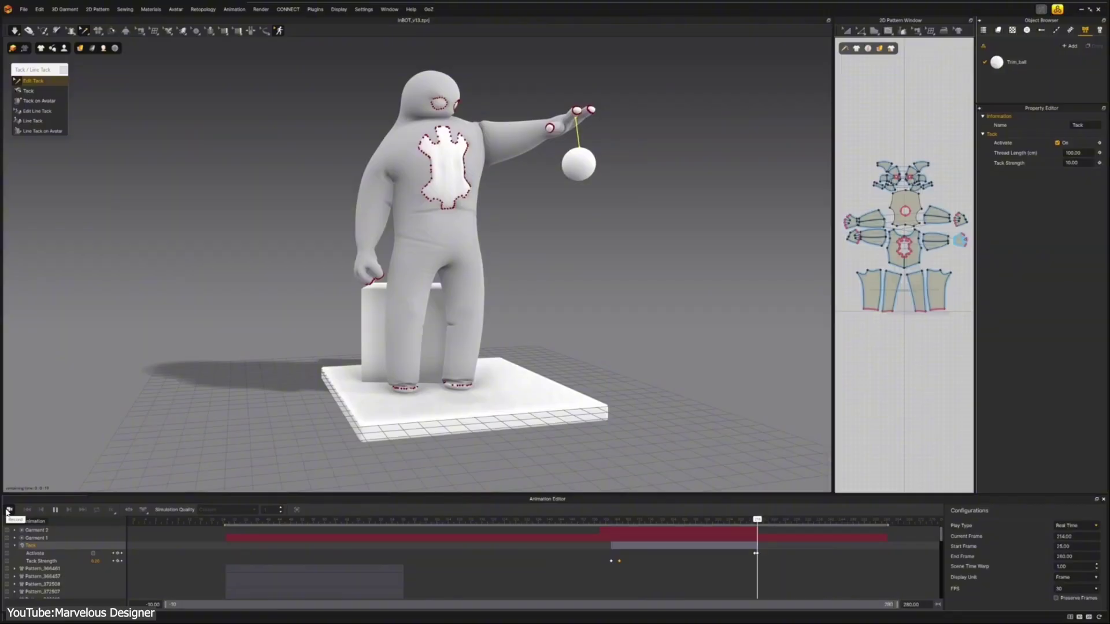
# Step: Select the ball trim to reposition it at the character's raised hand
pyautogui.click(1028, 65)
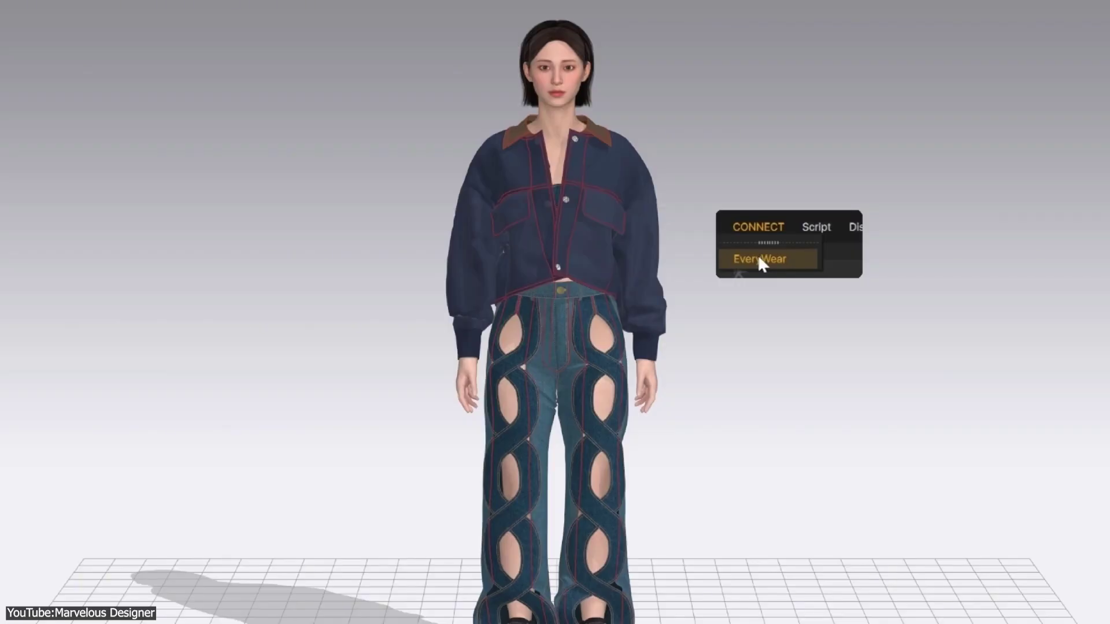
# Step: In CONNECT > EveryWear, optimize the outfit to 254,716 polygons and apply rigging
pyautogui.click(758, 258)
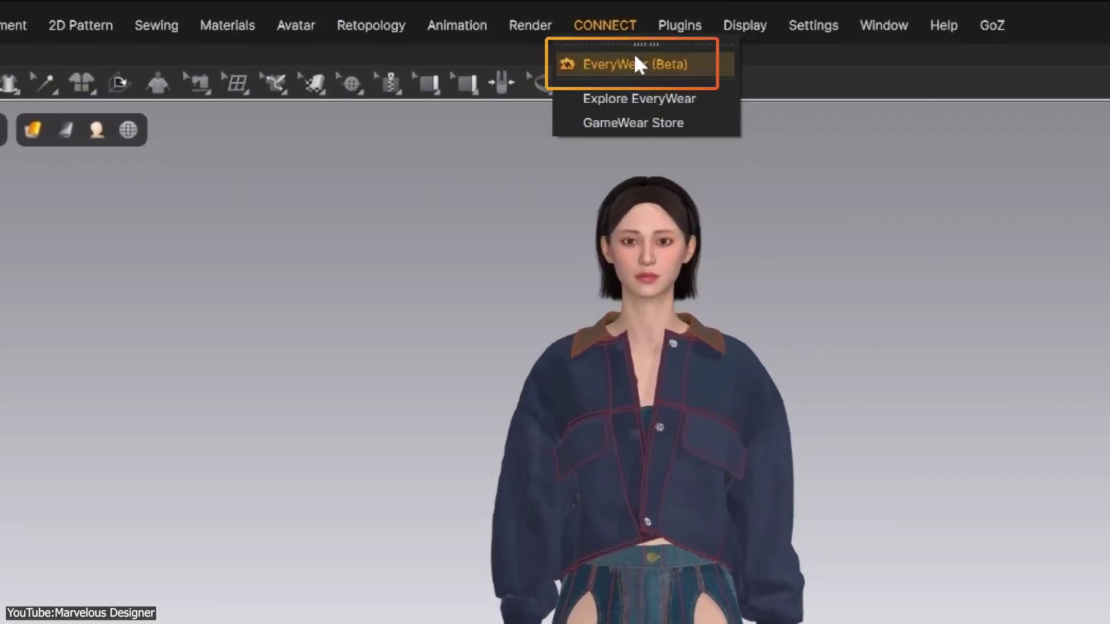
pyautogui.click(636, 58)
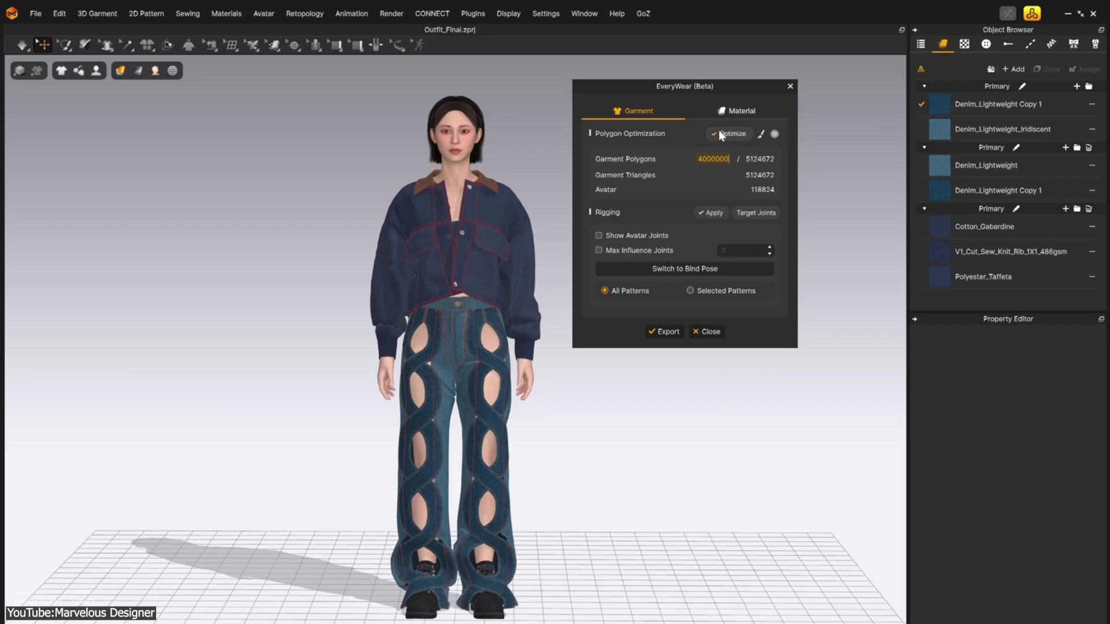
pyautogui.click(725, 132)
pyautogui.click(709, 214)
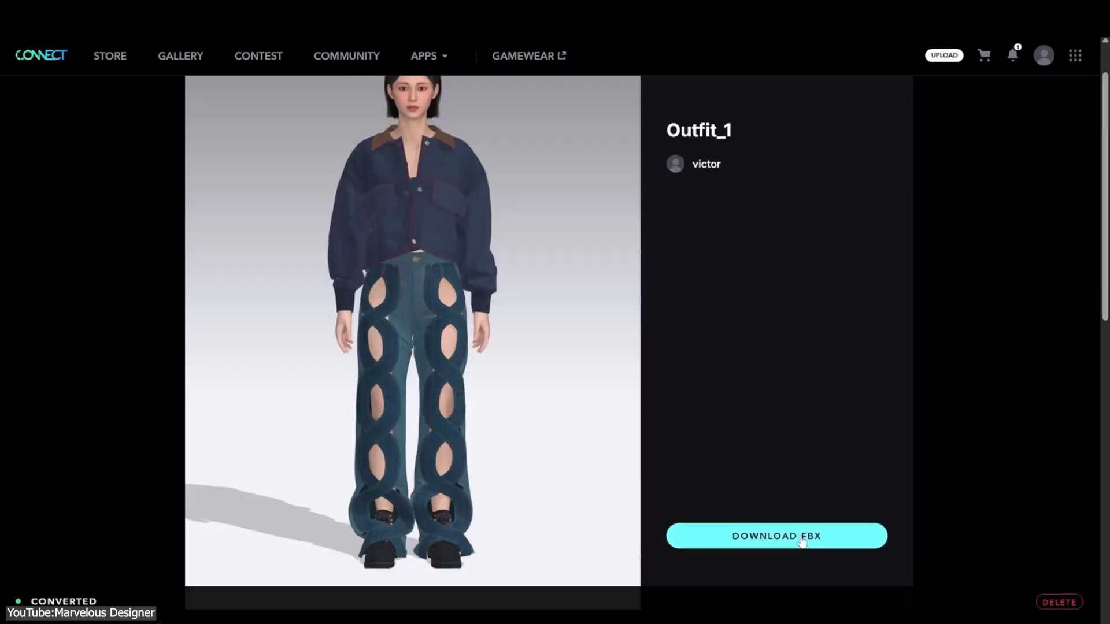
# Step: Download Outfit_1 as FBX for the Decentraland platform, then move the UV Packing dialog aside
pyautogui.click(752, 538)
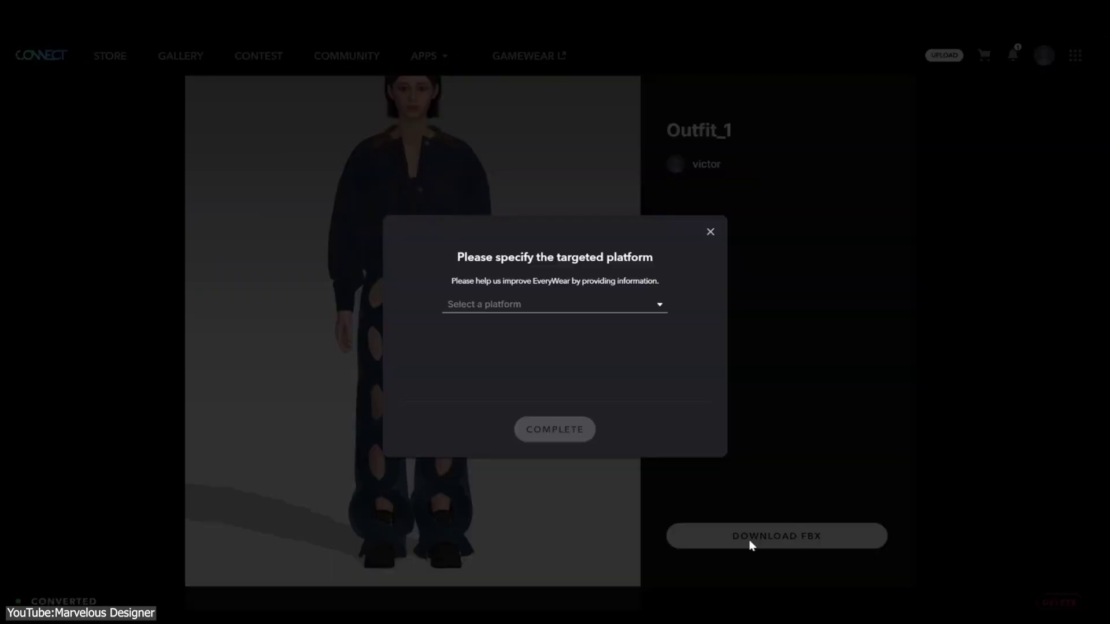
pyautogui.click(535, 307)
pyautogui.click(546, 336)
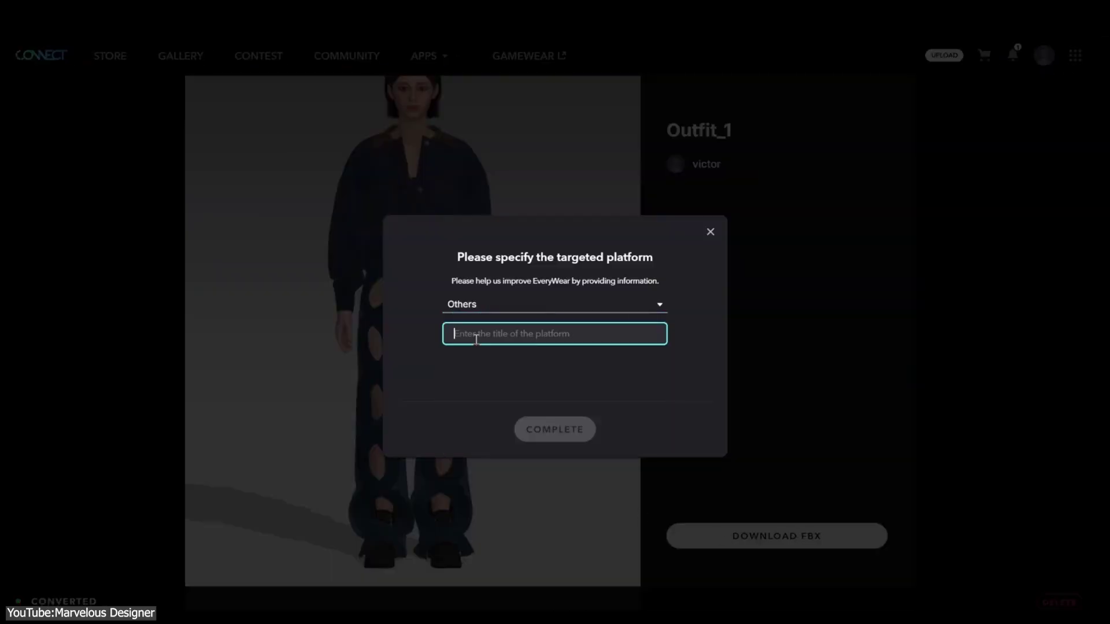
pyautogui.click(545, 306)
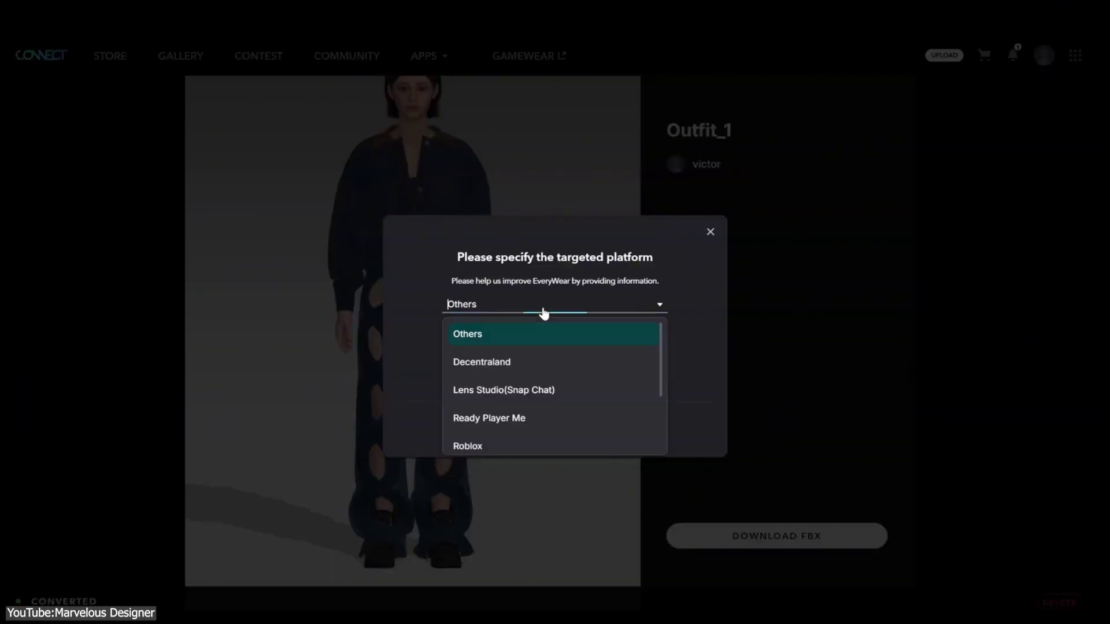
pyautogui.click(520, 363)
pyautogui.click(558, 431)
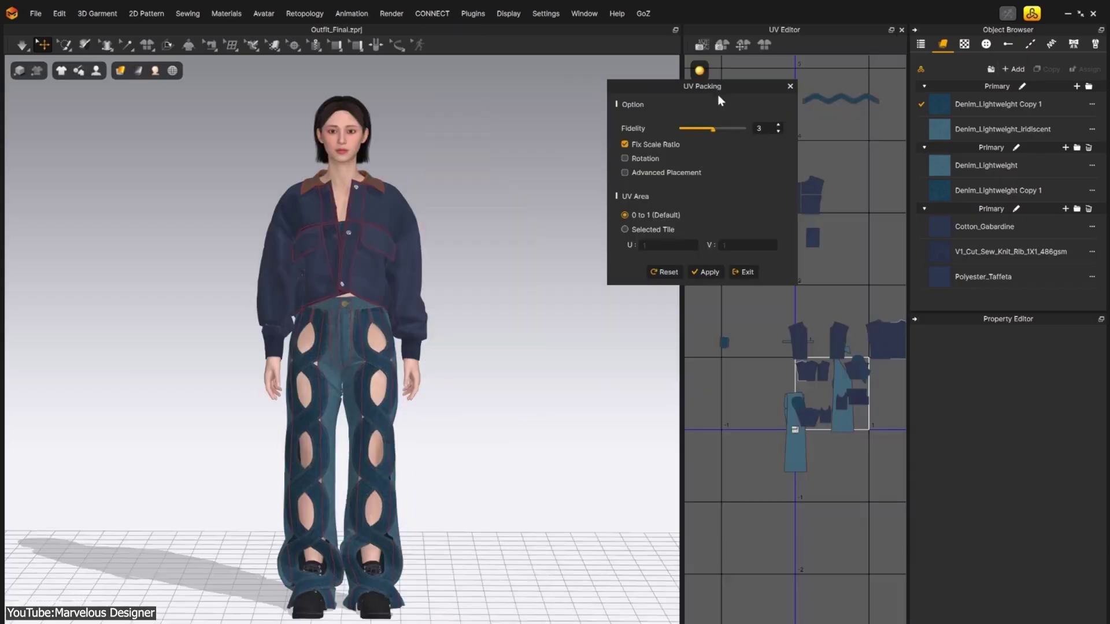
pyautogui.moveTo(717, 95); pyautogui.dragTo(526, 95)
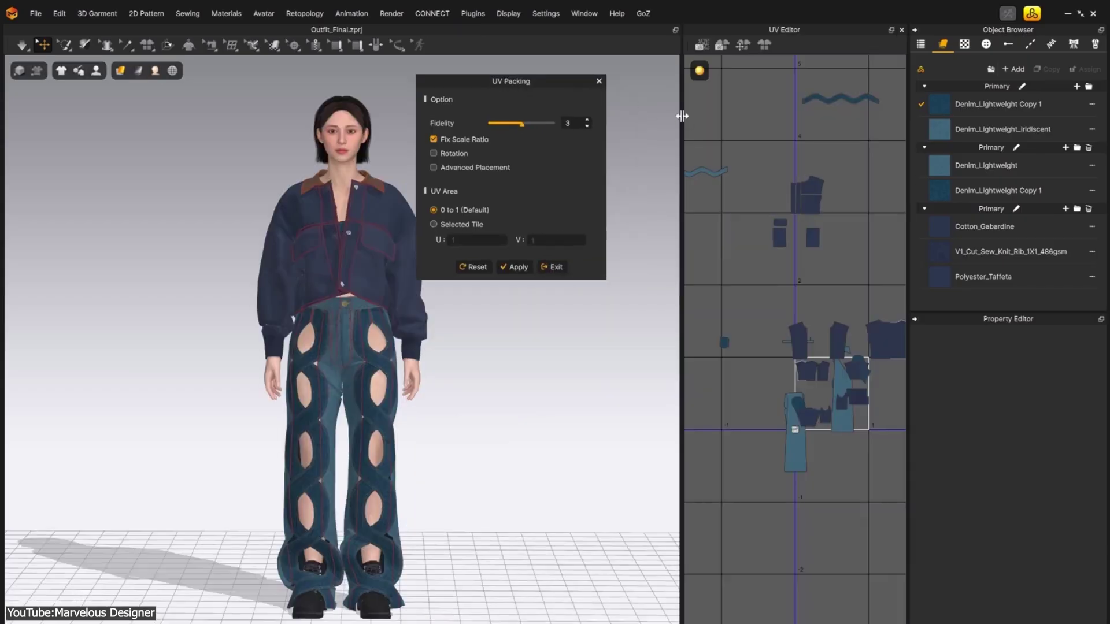
# Step: Apply UV packing, bake normal and AO maps, and export the outfit file as 'Outfit'
pyautogui.click(516, 267)
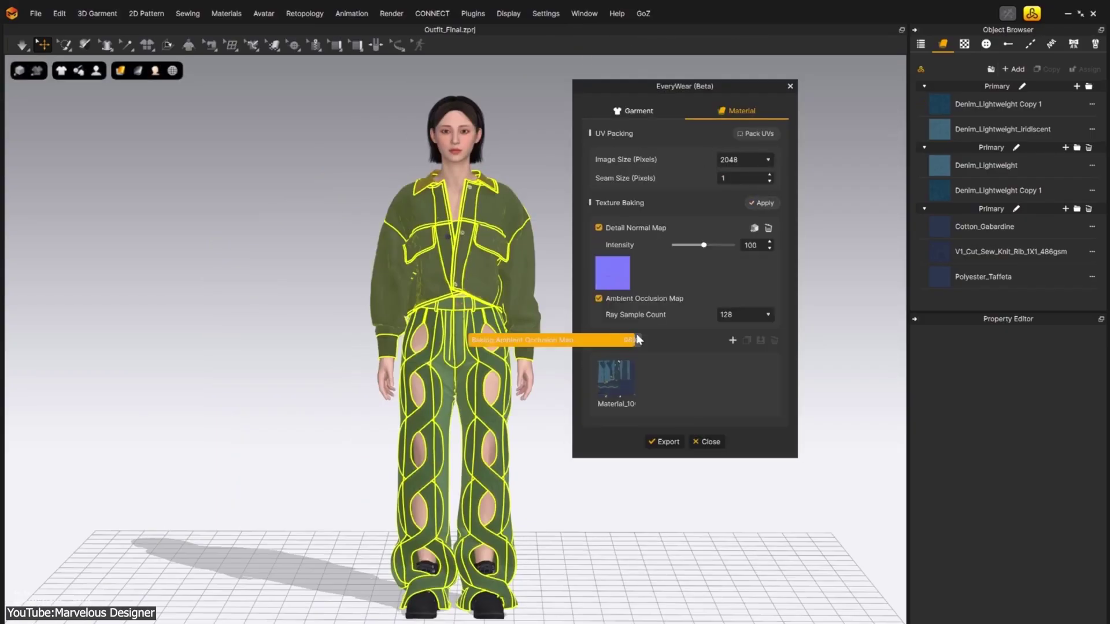
pyautogui.click(662, 483)
pyautogui.write('Outfit')
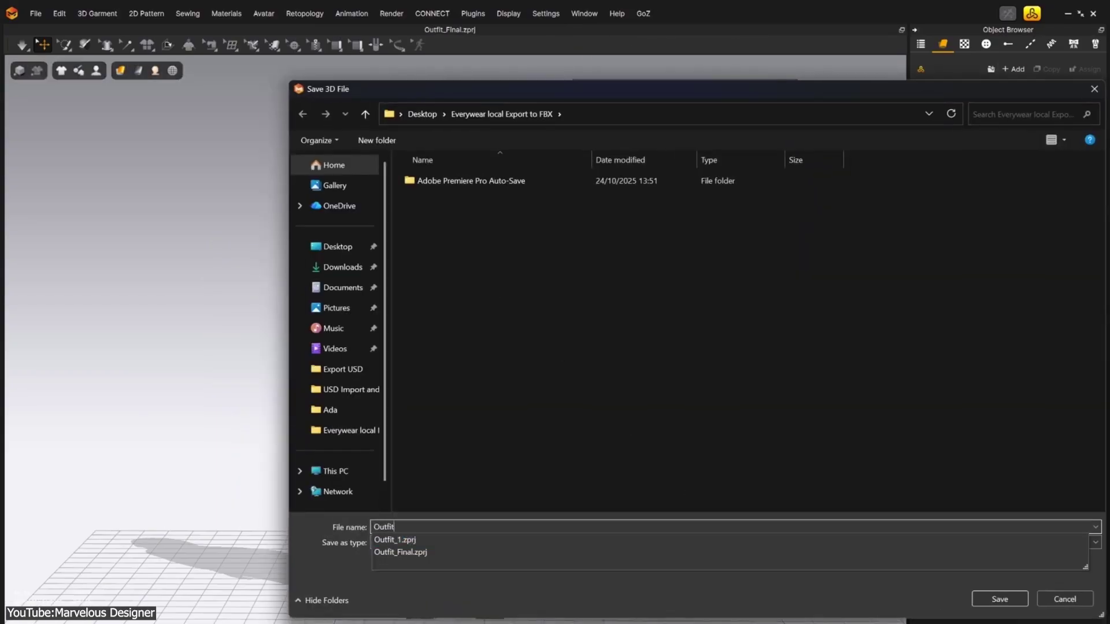
pyautogui.press('Return')
pyautogui.click(565, 484)
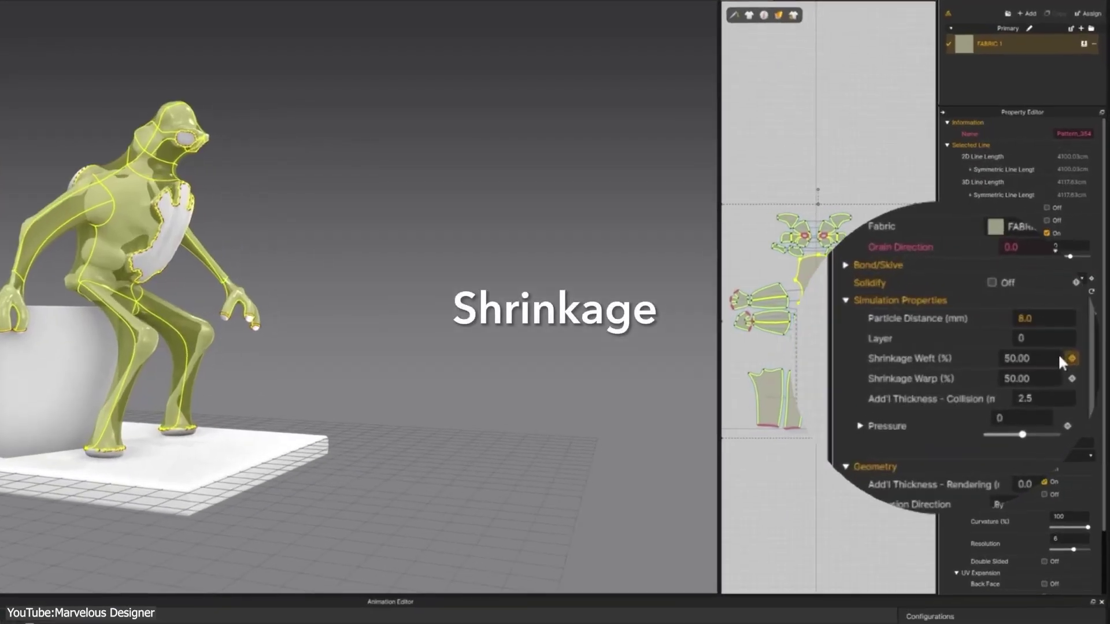
# Step: Reset Shrinkage Warp to 100% and zoom in on the armored knight scene
pyautogui.write('100')
pyautogui.press('Return')
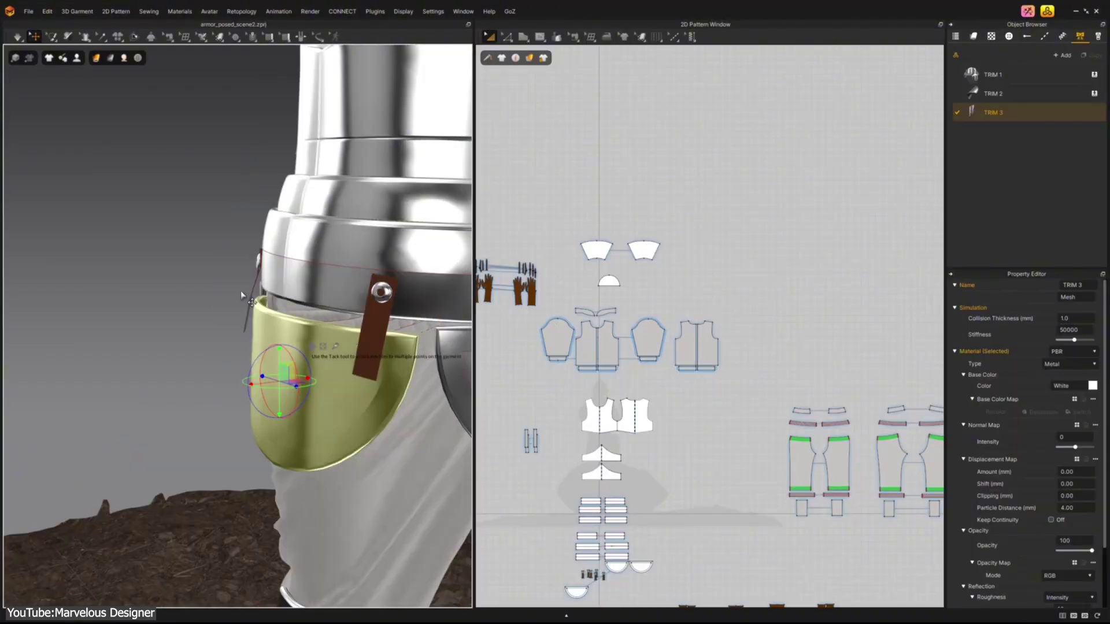
pyautogui.scroll(5, 154, 351)
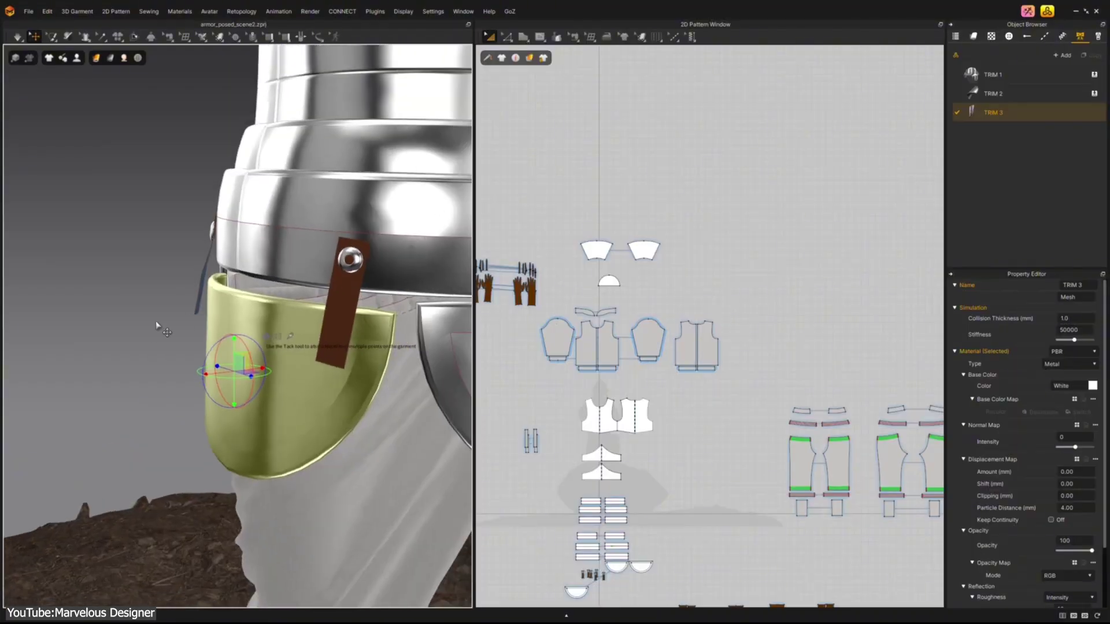